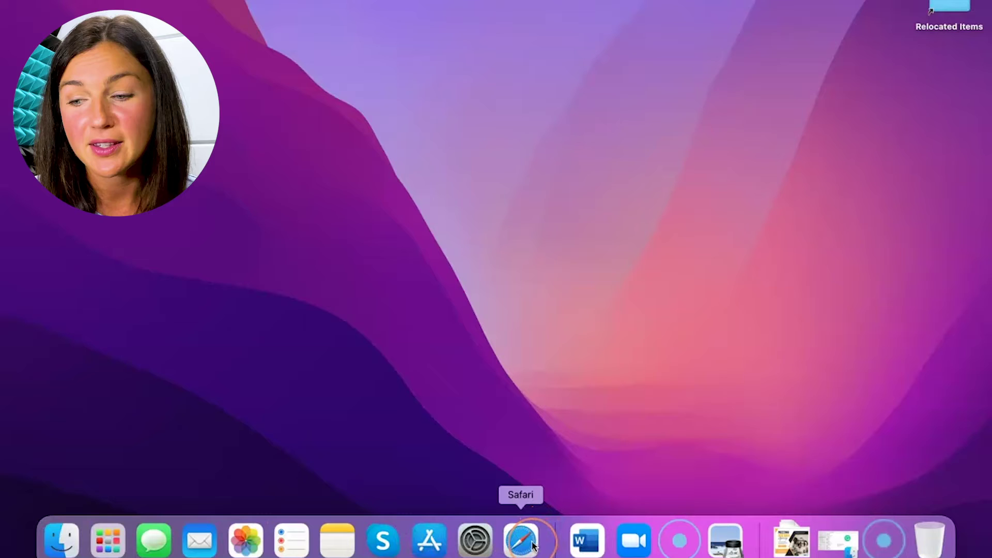
# Step: Open a Finder window on the Applications folder, then launch Safari from the Dock
pyautogui.click(532, 546)
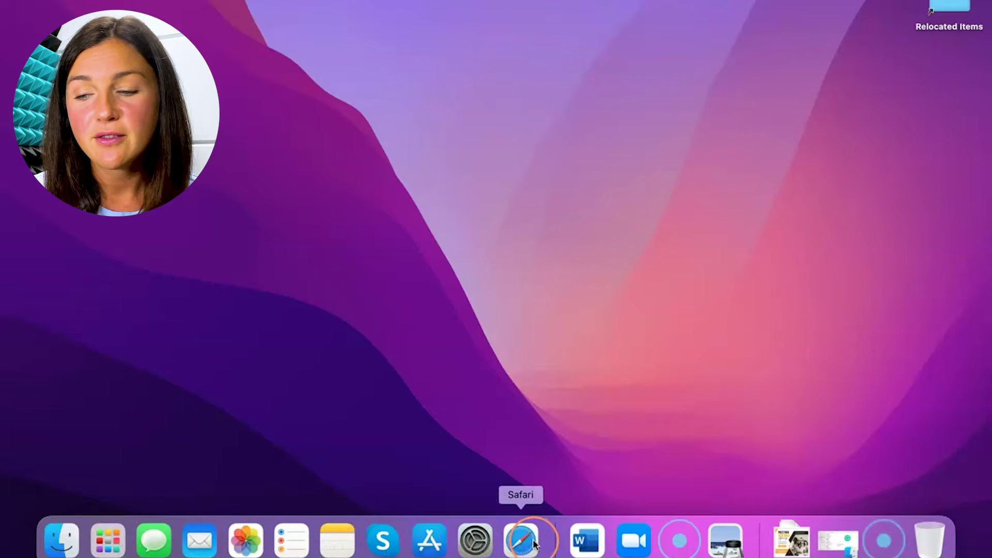
pyautogui.click(112, 544)
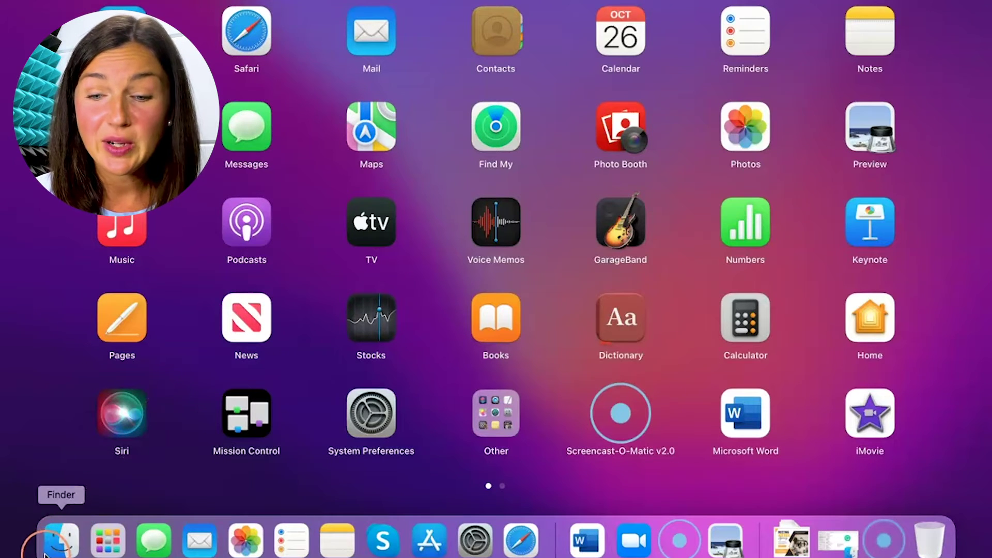
pyautogui.click(62, 550)
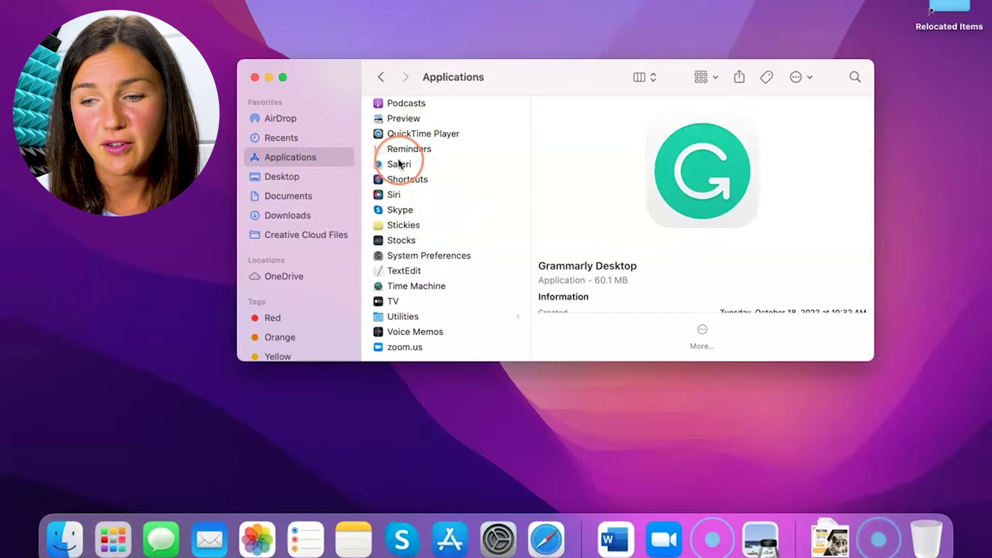
pyautogui.click(552, 459)
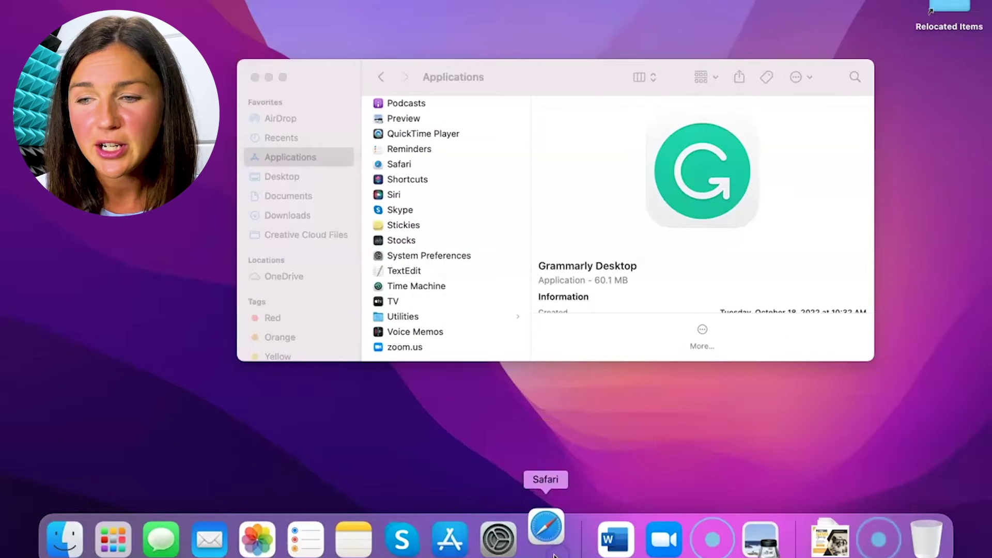
# Step: Search 'google chrome' in Safari to reach Google's Chrome download page, and dismiss the cookie notice
pyautogui.click(300, 92)
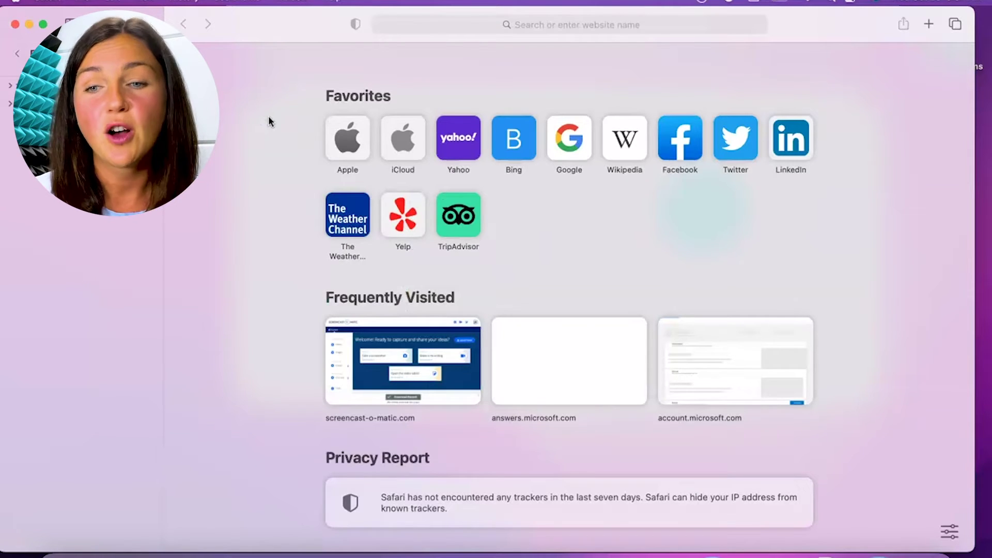
pyautogui.click(532, 25)
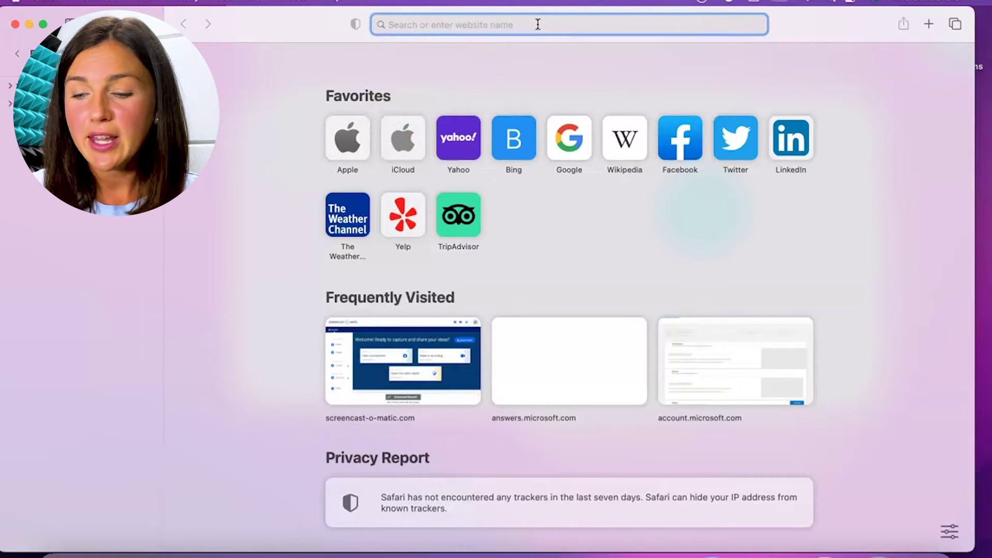
pyautogui.write('google chrome')
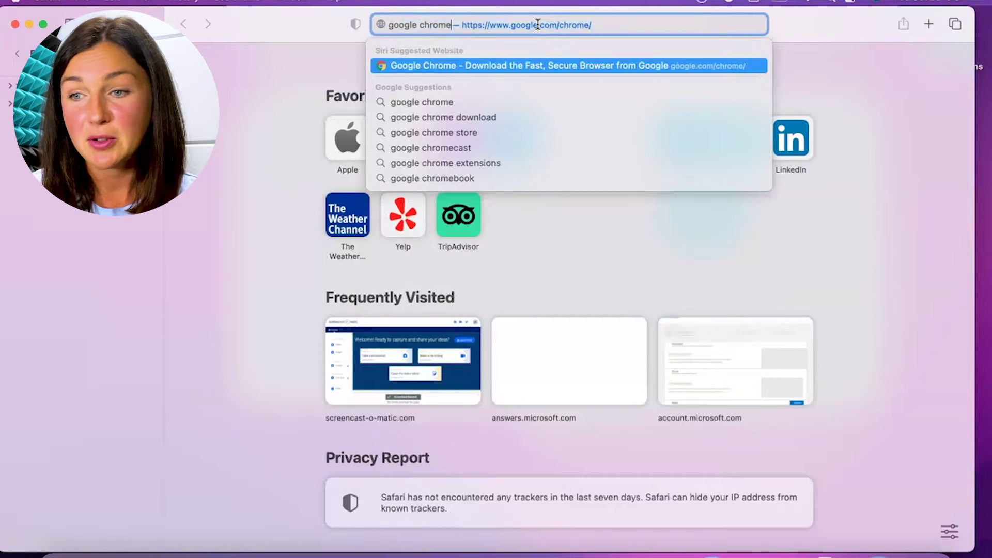
pyautogui.press('Return')
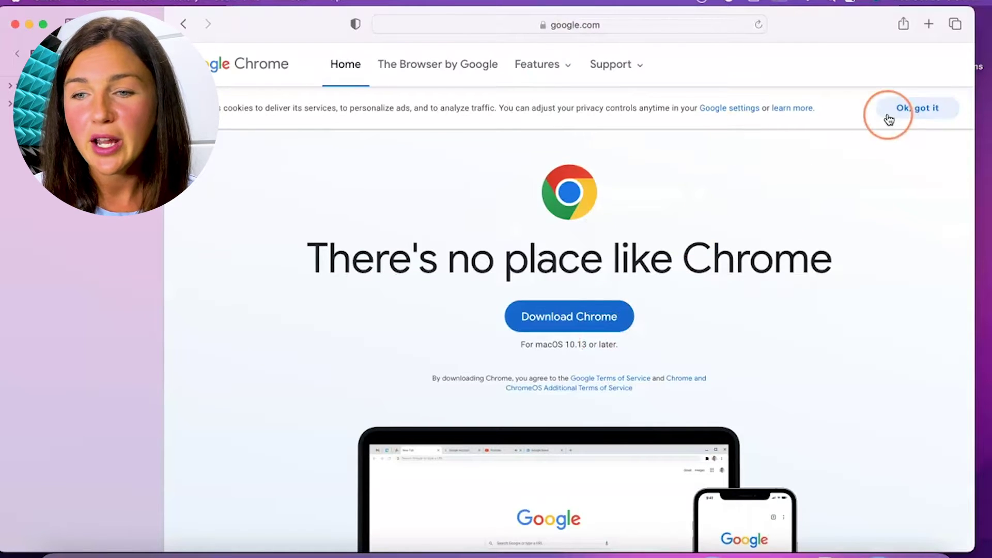
pyautogui.click(907, 115)
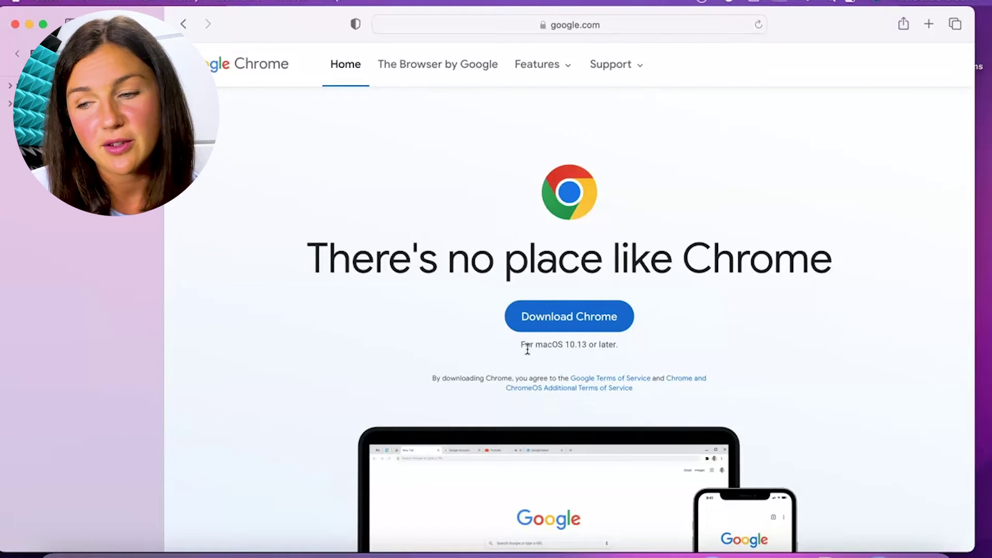
pyautogui.click(577, 323)
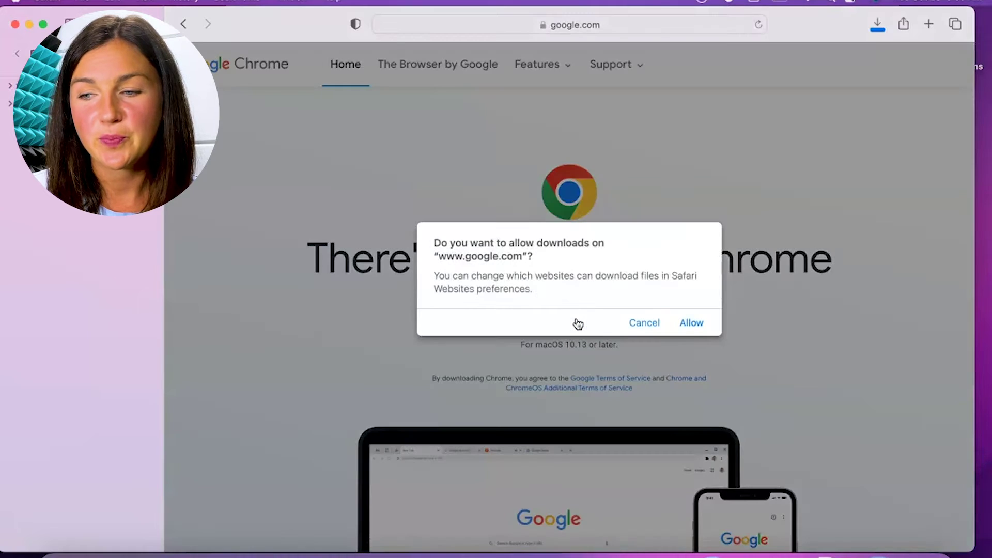
pyautogui.click(691, 325)
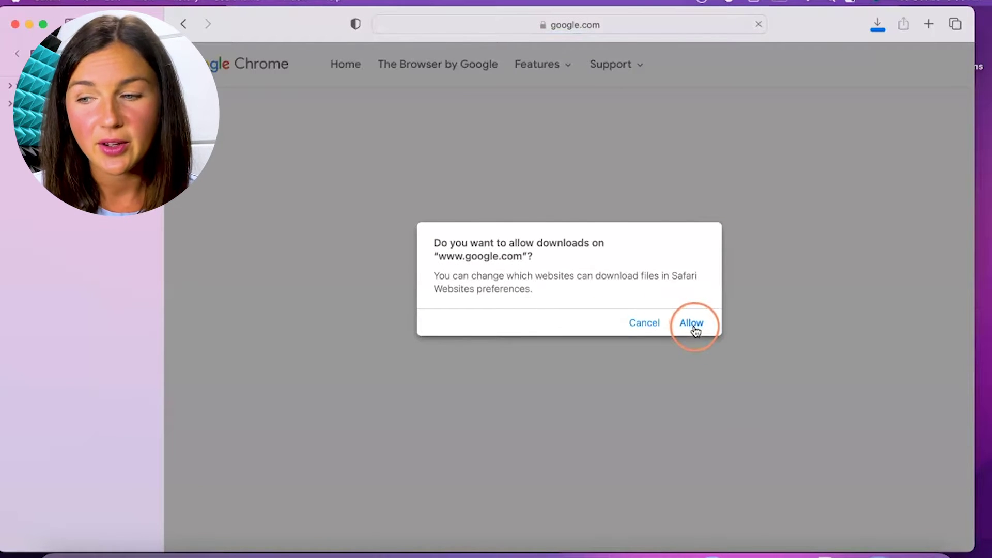
pyautogui.click(695, 326)
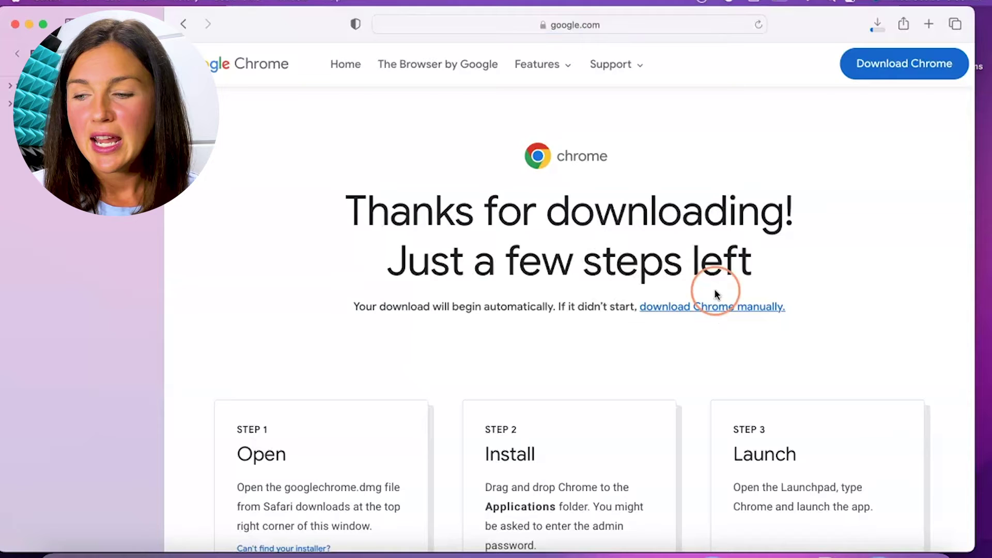
pyautogui.click(880, 24)
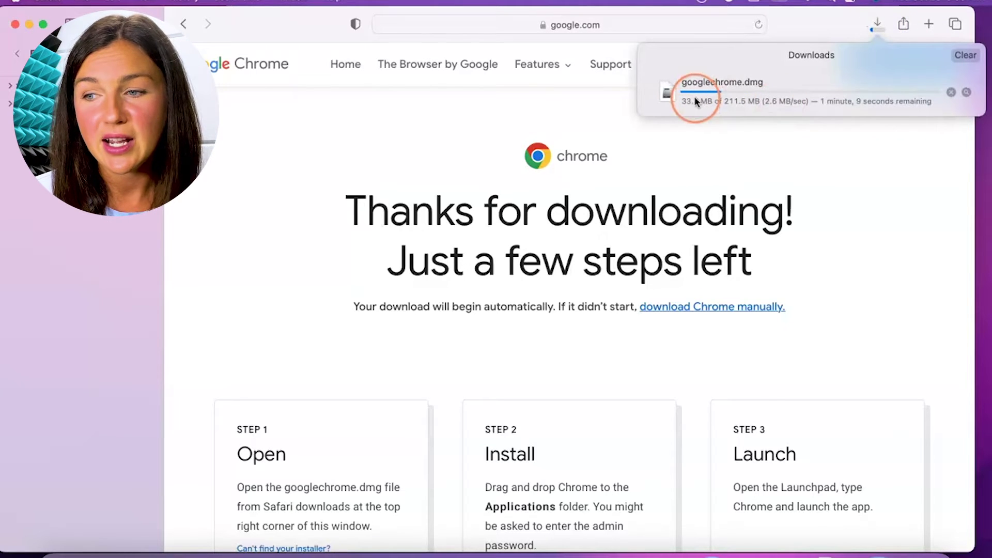
pyautogui.click(871, 172)
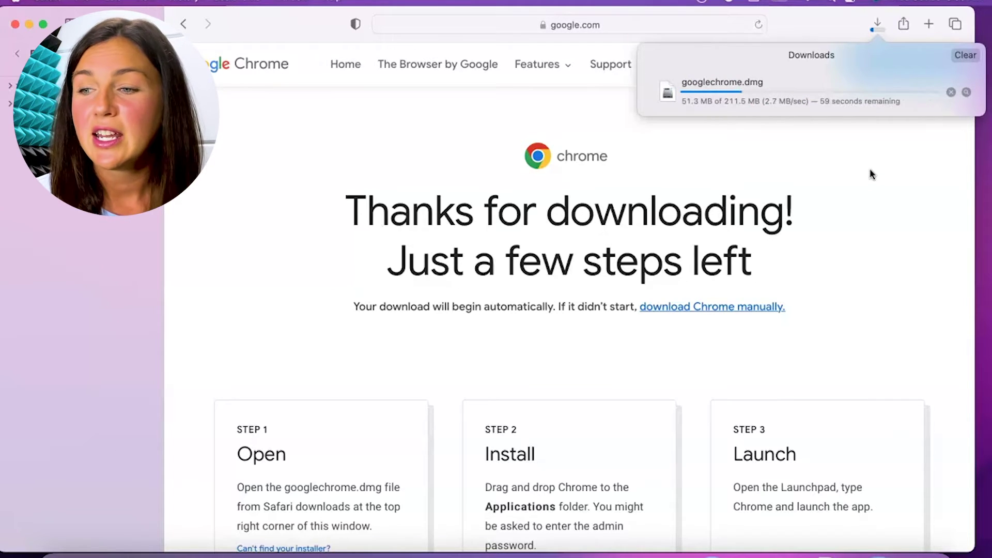
pyautogui.click(874, 24)
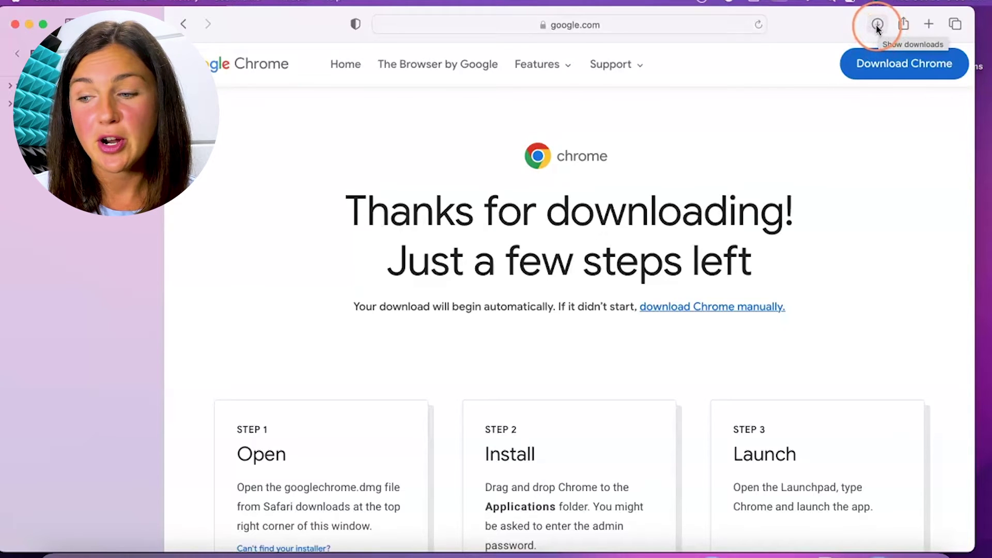
# Step: Open the downloaded googlechrome-2.dmg installer from Safari's Downloads list
pyautogui.click(877, 25)
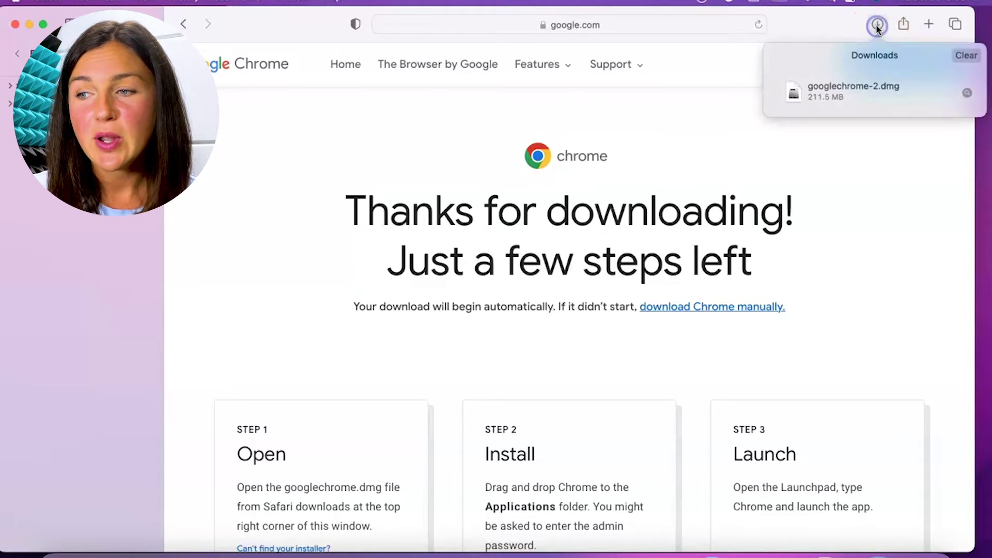
pyautogui.click(850, 90)
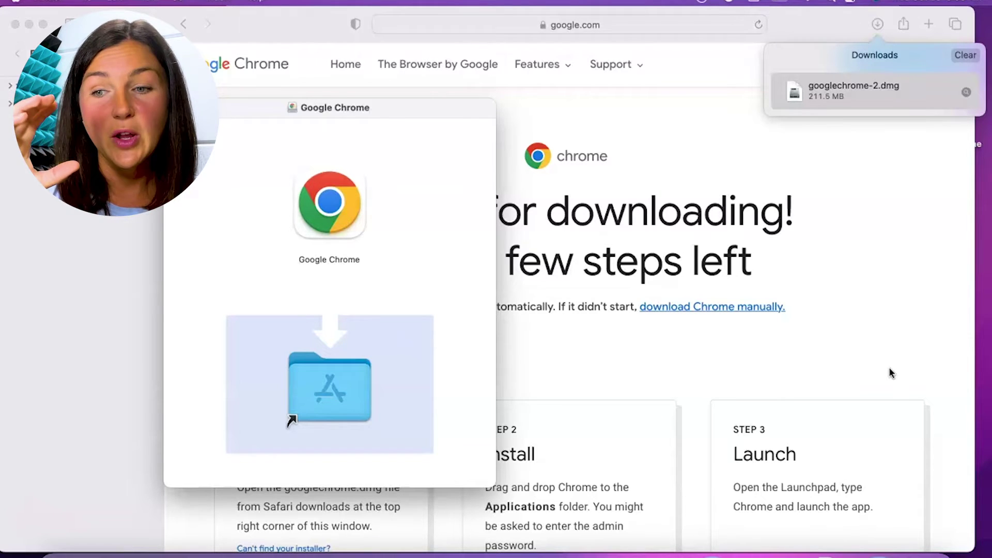
pyautogui.click(685, 314)
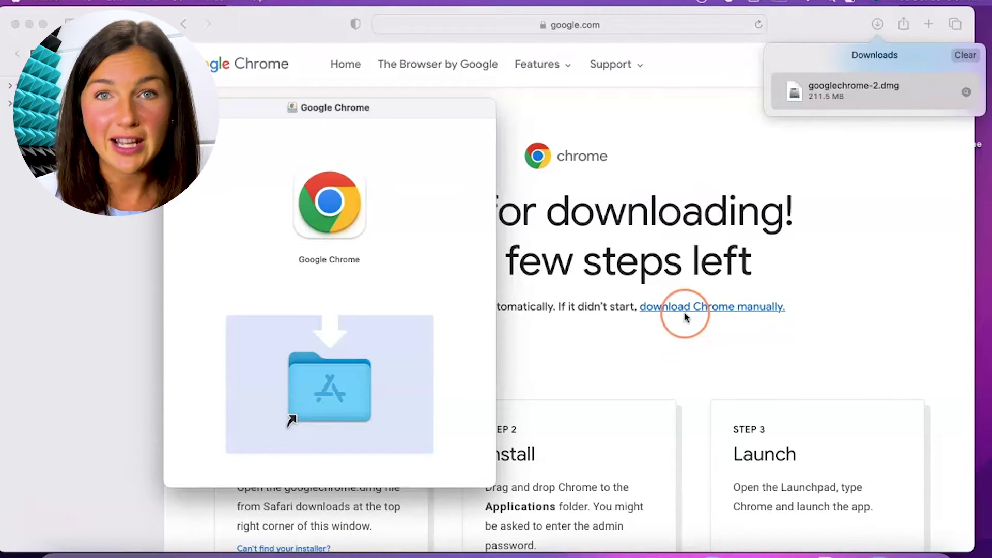
# Step: Drag Google Chrome onto the Applications folder shortcut to copy it into Applications
pyautogui.moveTo(337, 208); pyautogui.dragTo(343, 389)
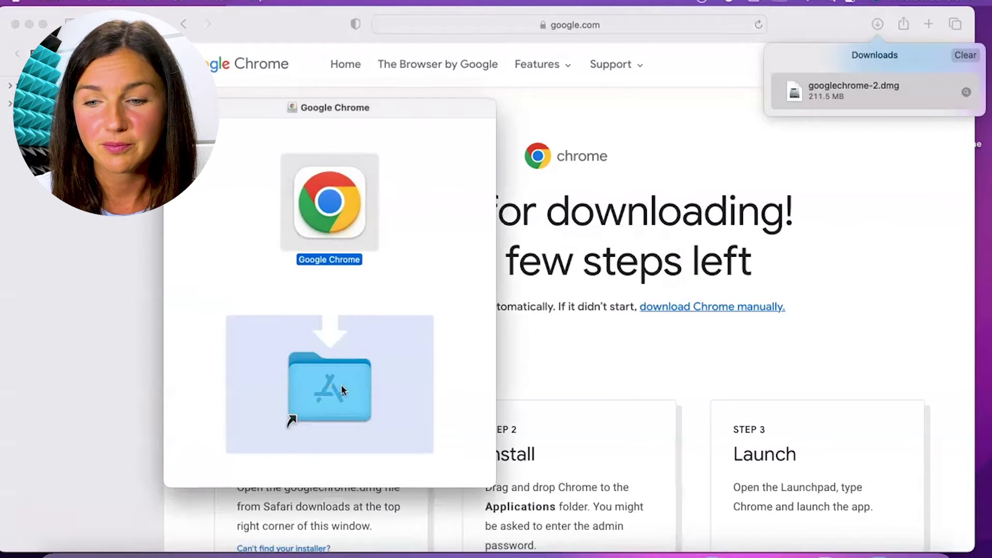
pyautogui.moveTo(339, 222); pyautogui.dragTo(340, 379)
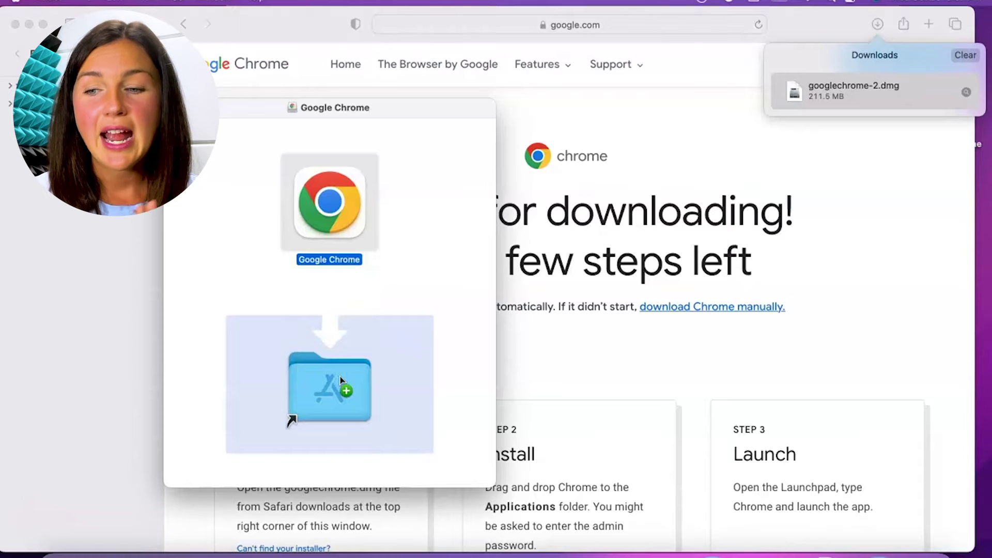
pyautogui.moveTo(340, 380); pyautogui.dragTo(340, 380)
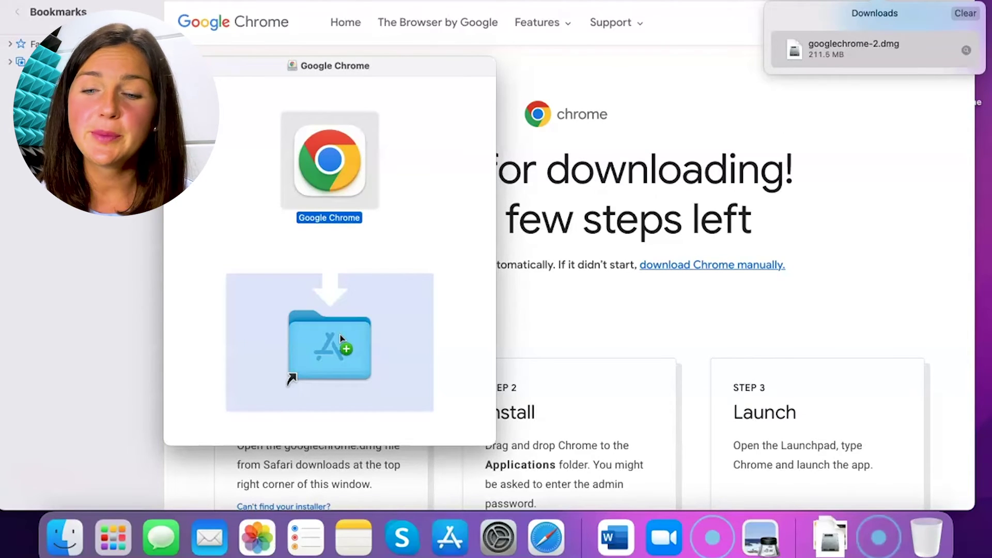
pyautogui.moveTo(340, 337); pyautogui.dragTo(310, 279)
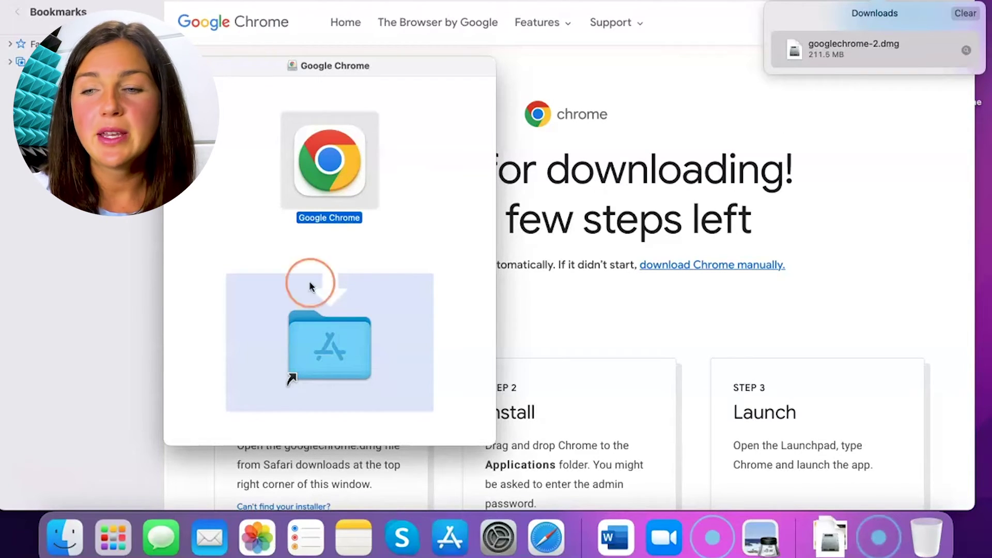
# Step: Confirm Google Chrome (497.3 MB) is listed in Applications, then minimise the Finder window
pyautogui.doubleClick(291, 379)
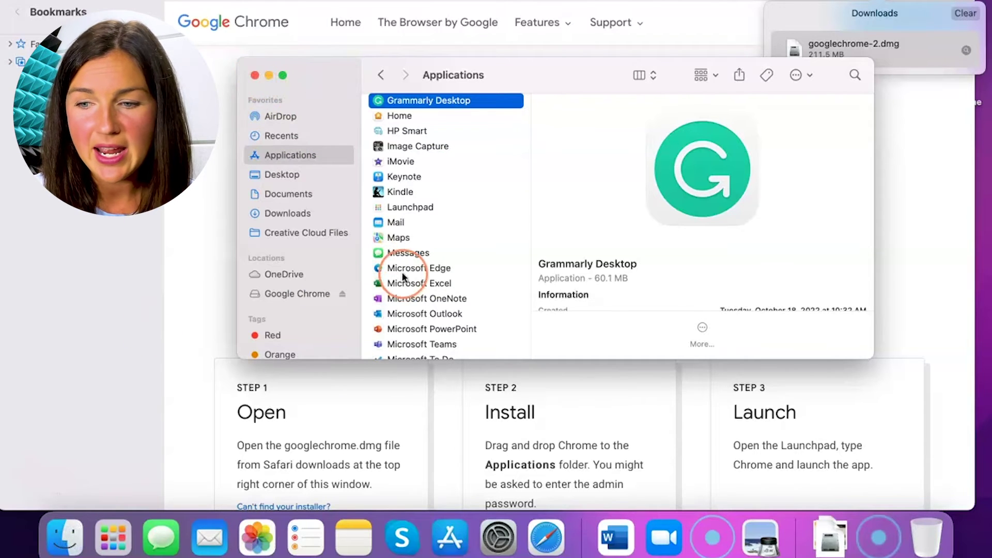
pyautogui.scroll(5, 406, 256)
pyautogui.click(421, 304)
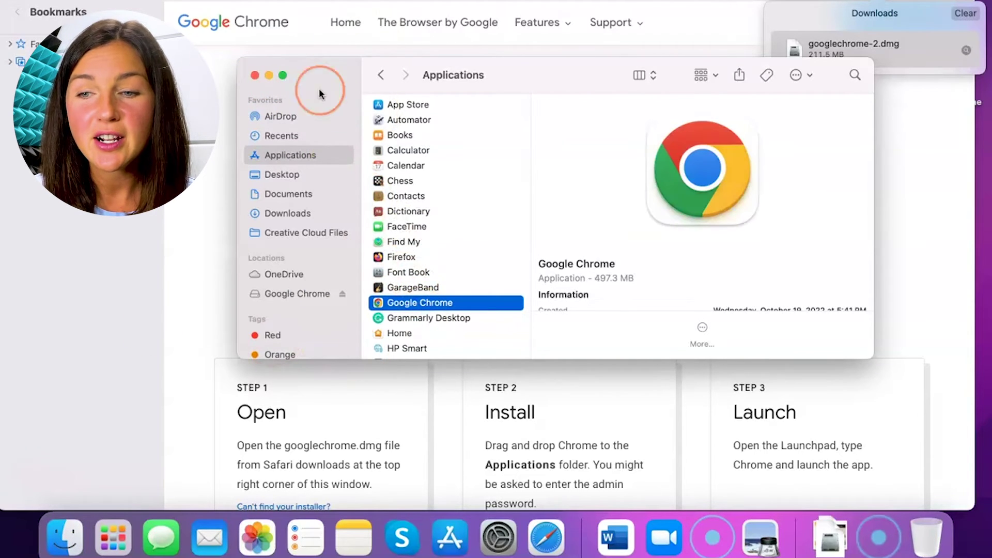
pyautogui.click(269, 75)
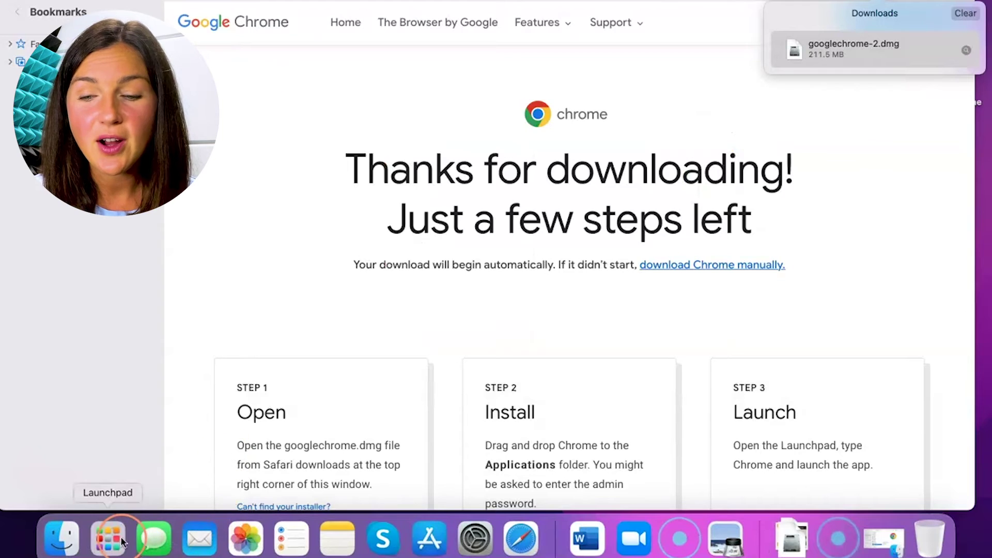
# Step: In Launchpad, search for 'ch', clear the search, and page right through the app grid
pyautogui.click(84, 535)
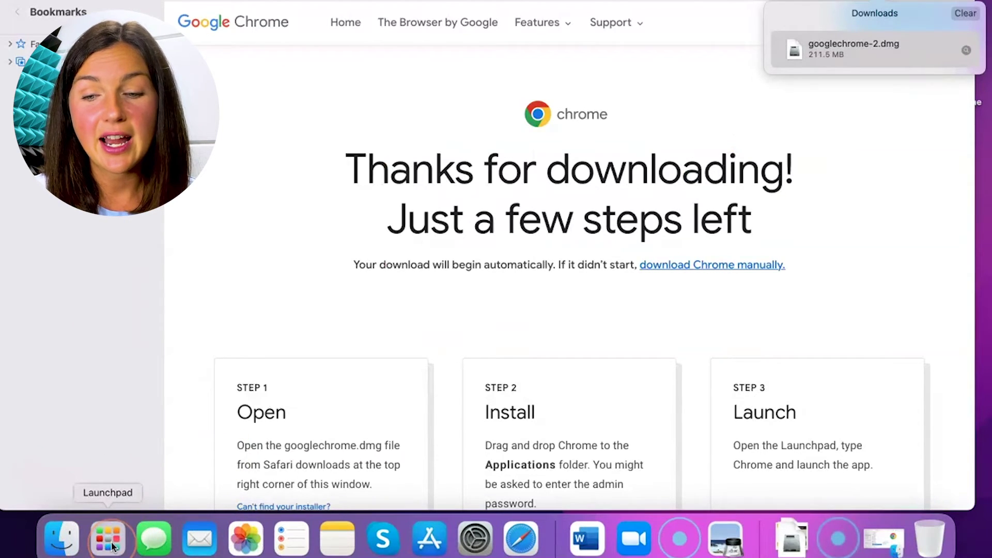
pyautogui.click(110, 542)
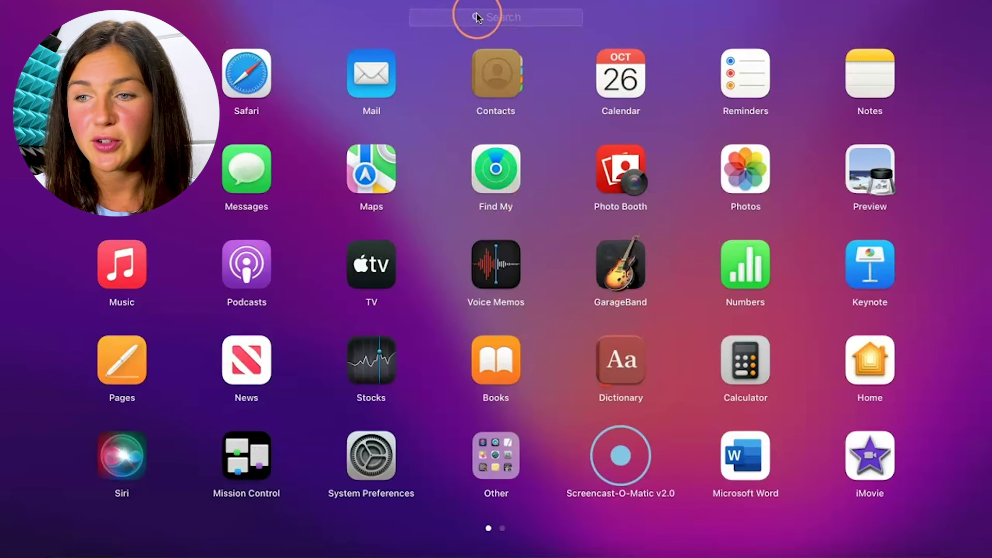
pyautogui.click(477, 17)
pyautogui.write('ch')
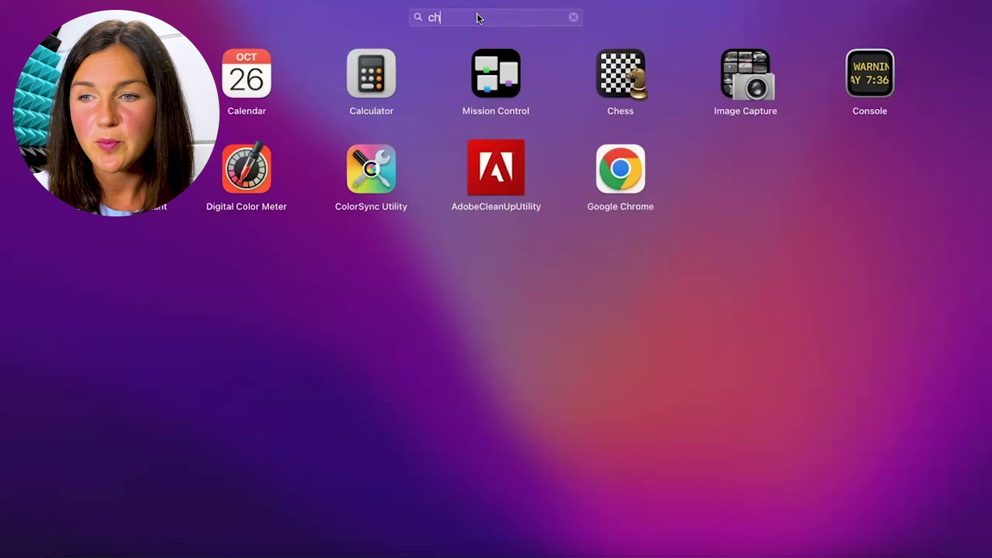
pyautogui.press('BackSpace')
pyautogui.press('BackSpace')
pyautogui.click(570, 154)
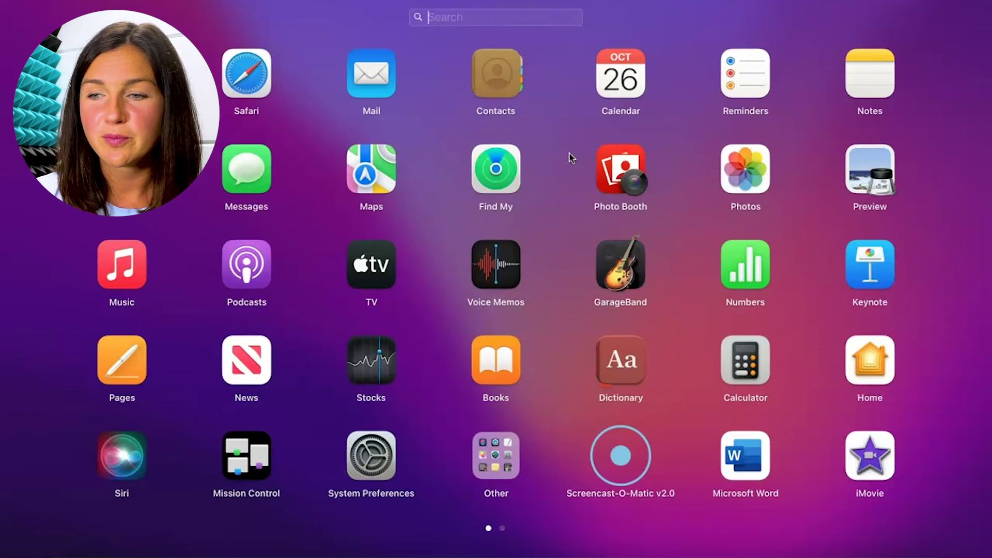
pyautogui.hscroll(3, 571, 158)
# Step: Launch Google Chrome from Launchpad and set its Dock icon to Options > Keep in Dock
pyautogui.click(129, 277)
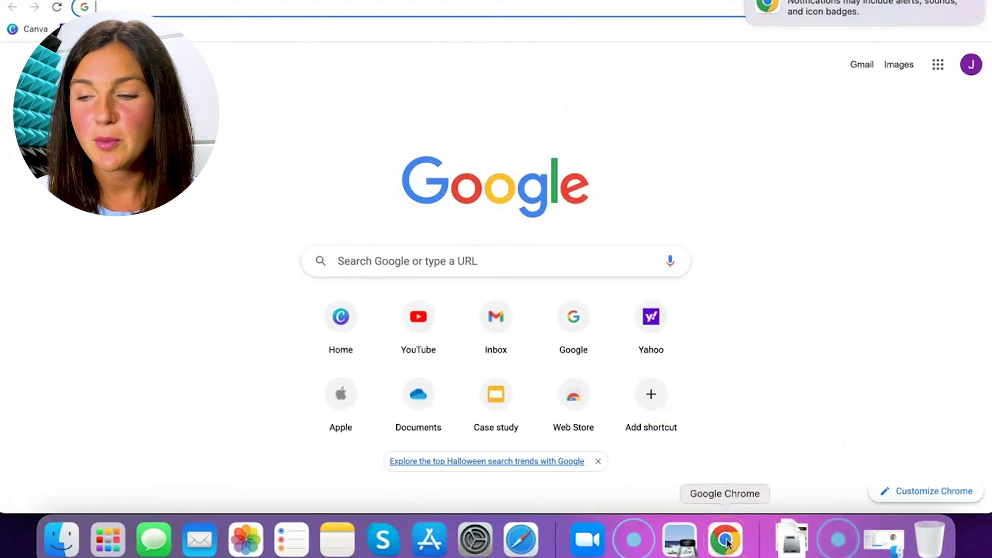
pyautogui.rightClick(727, 542)
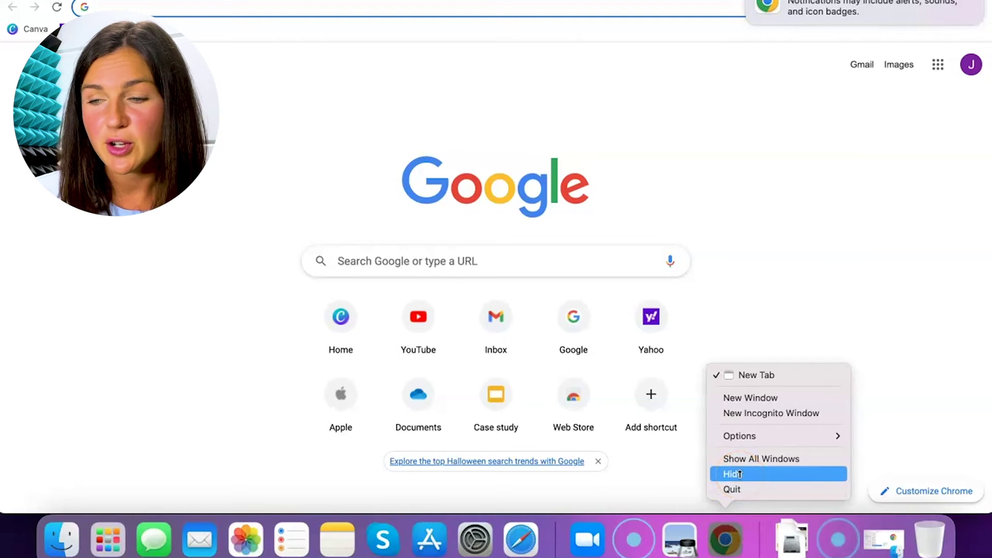
pyautogui.click(739, 436)
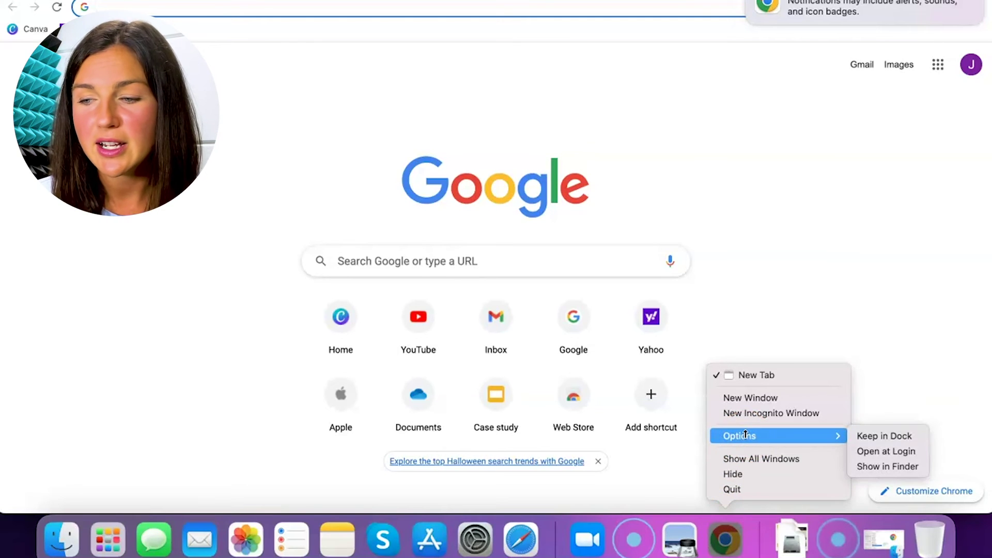
pyautogui.click(751, 445)
pyautogui.click(809, 438)
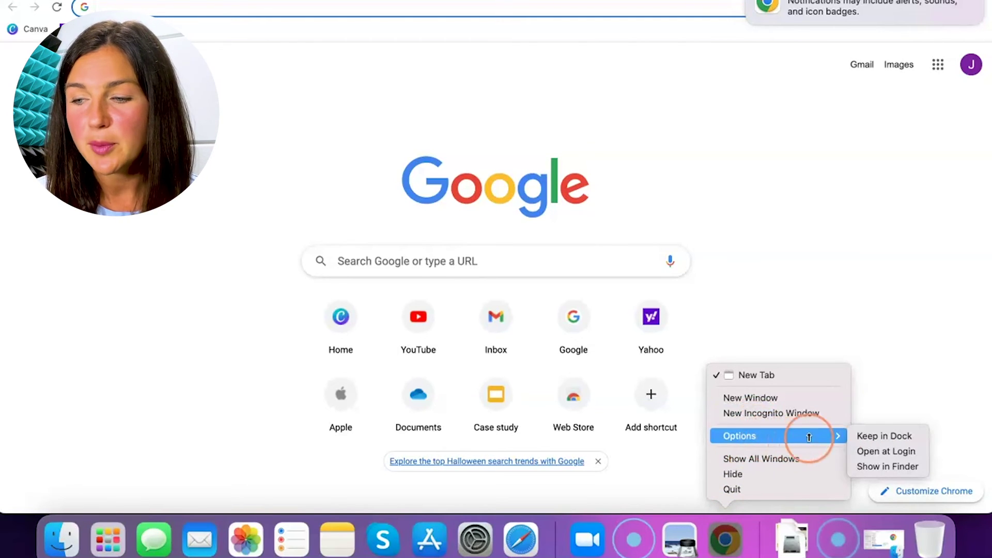
pyautogui.click(883, 435)
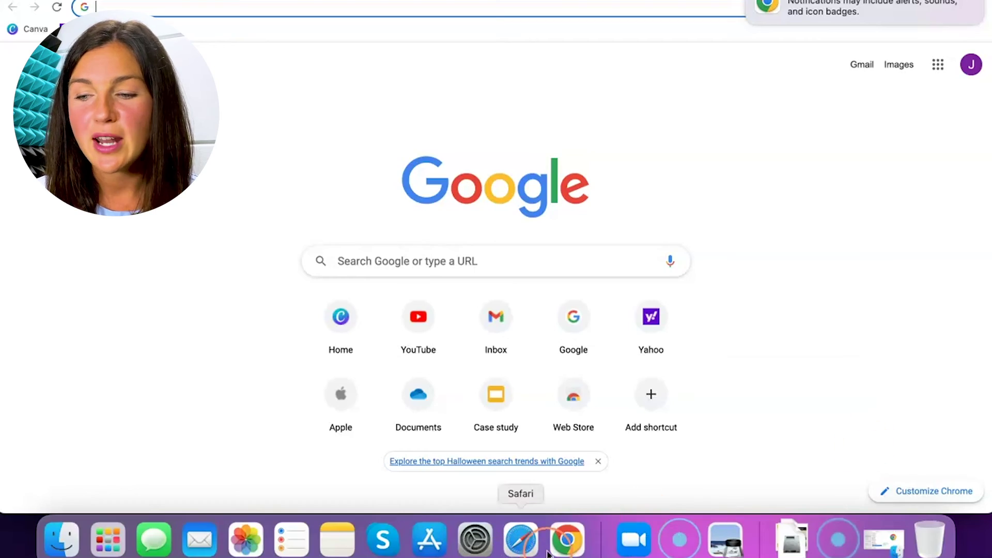
pyautogui.click(575, 541)
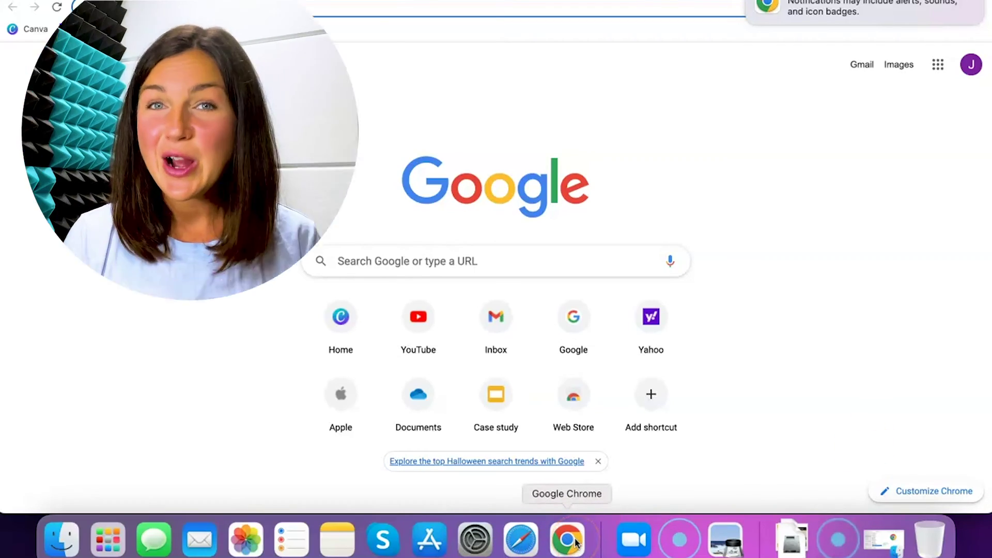